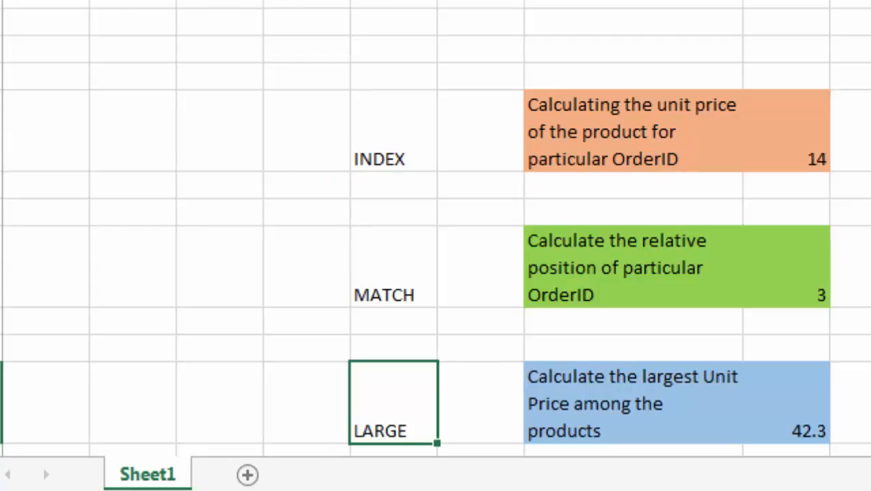
# - Look over the order table in A1:D6, including the Apples product cell and its order ID
pyautogui.moveTo(52, 67); pyautogui.dragTo(235, 165)
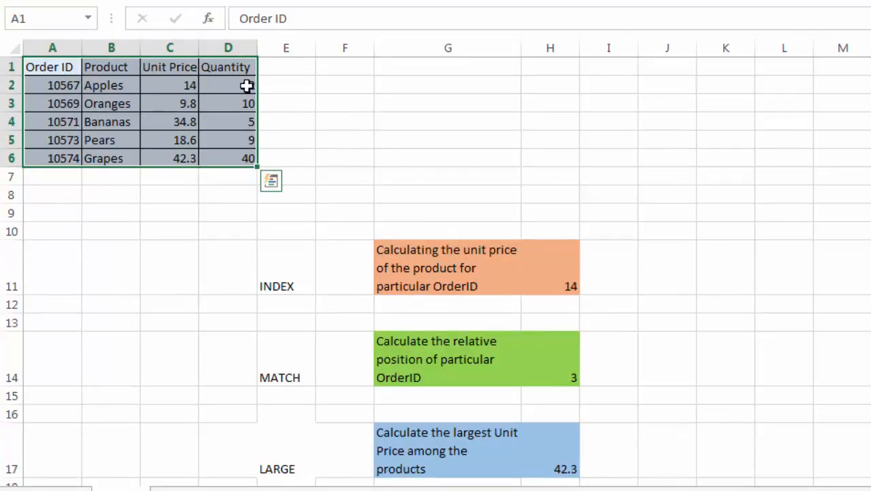
pyautogui.click(123, 85)
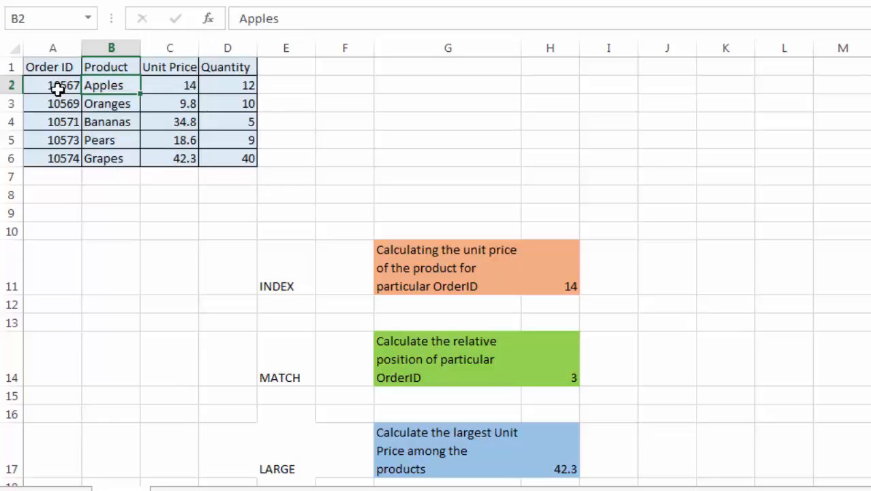
pyautogui.click(47, 88)
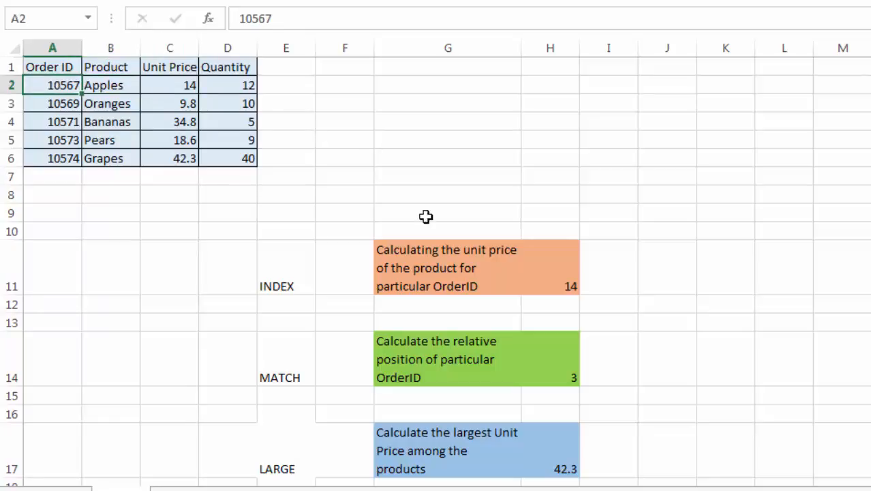
# - Open the INDEX formula in H11, review its array, row number and column number arguments, and recommit it
pyautogui.click(542, 267)
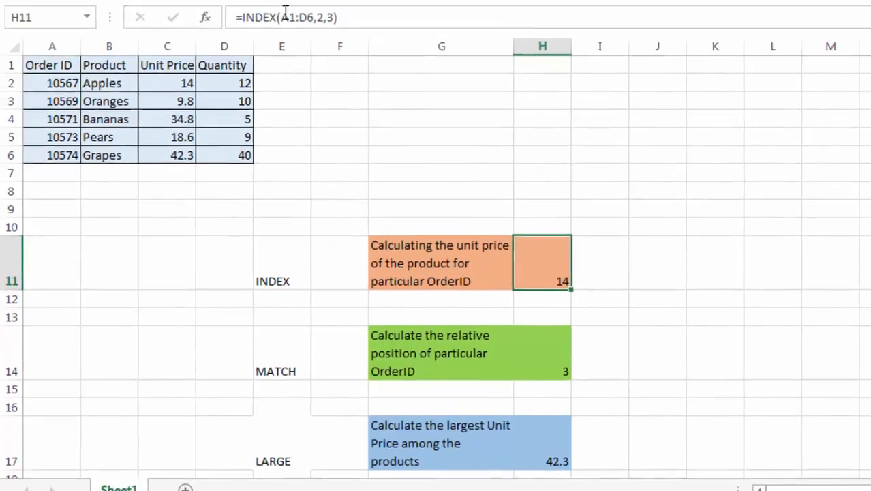
pyautogui.click(277, 18)
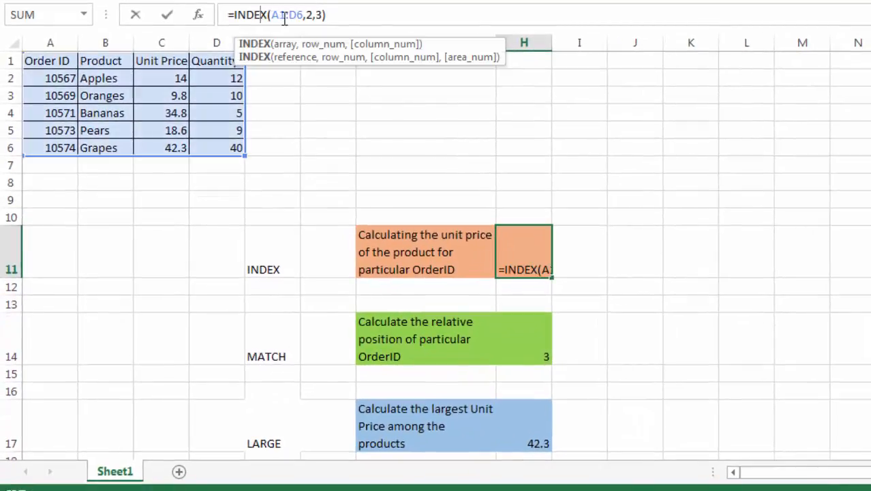
pyautogui.moveTo(270, 13); pyautogui.dragTo(300, 14)
pyautogui.moveTo(529, 21); pyautogui.dragTo(532, 16)
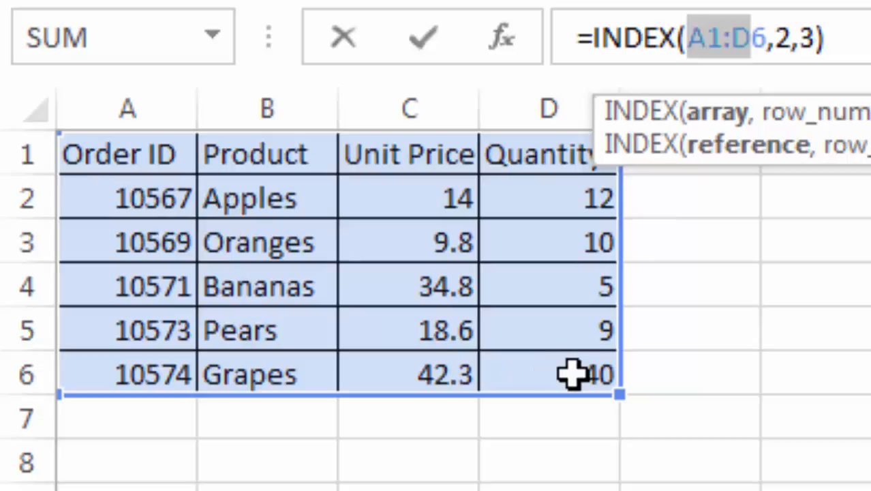
pyautogui.click(769, 33)
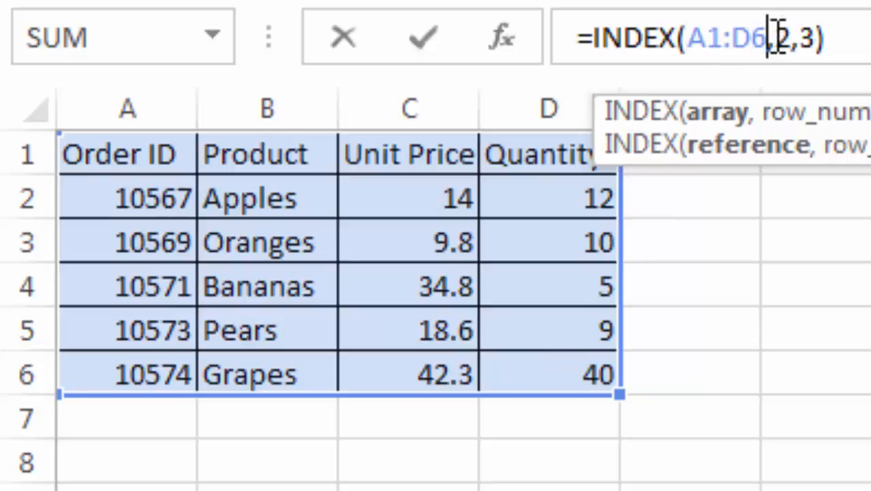
pyautogui.click(788, 39)
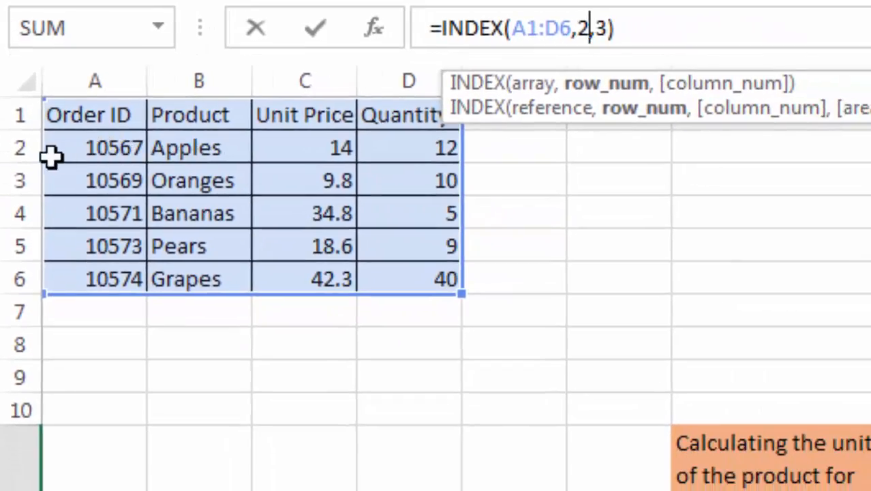
pyautogui.click(607, 28)
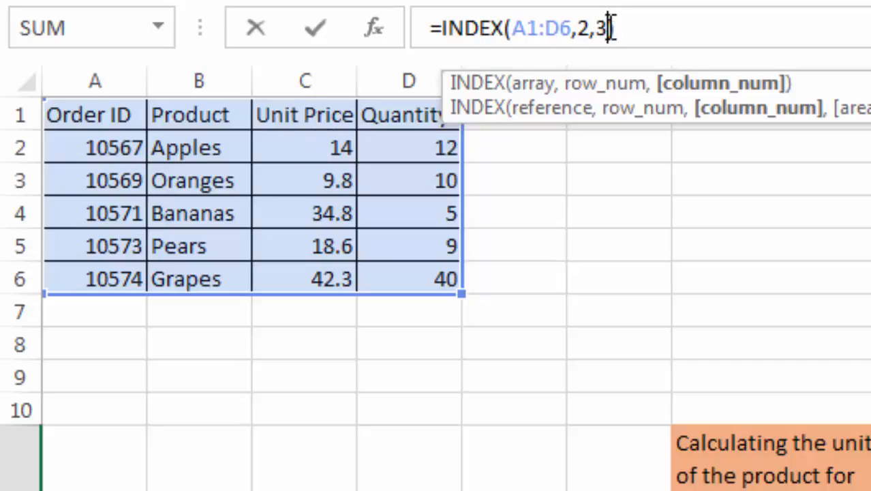
pyautogui.write(')')
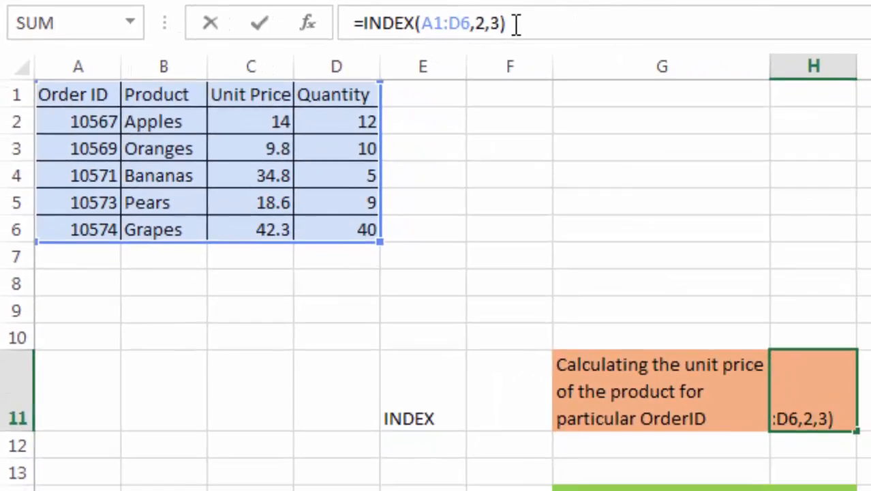
pyautogui.hotkey('ctrl', 'Return')
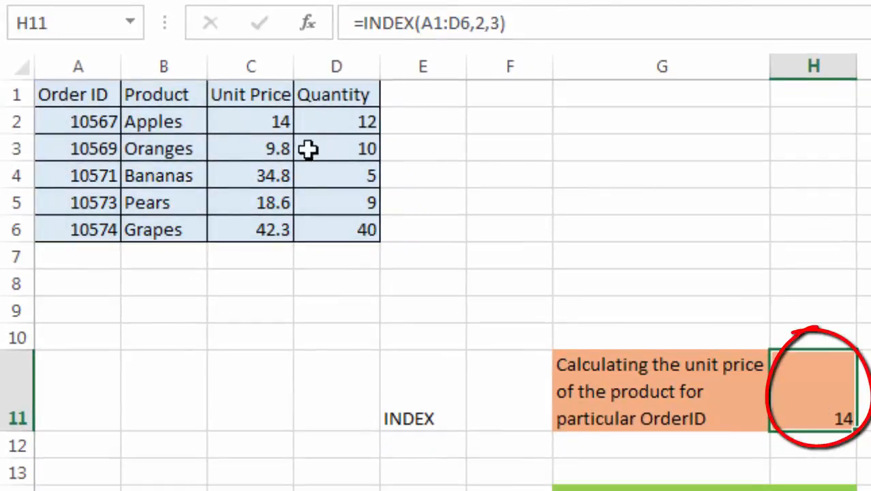
# - Check the INDEX result against the Apples unit price in C2 and the product name in B2
pyautogui.click(266, 122)
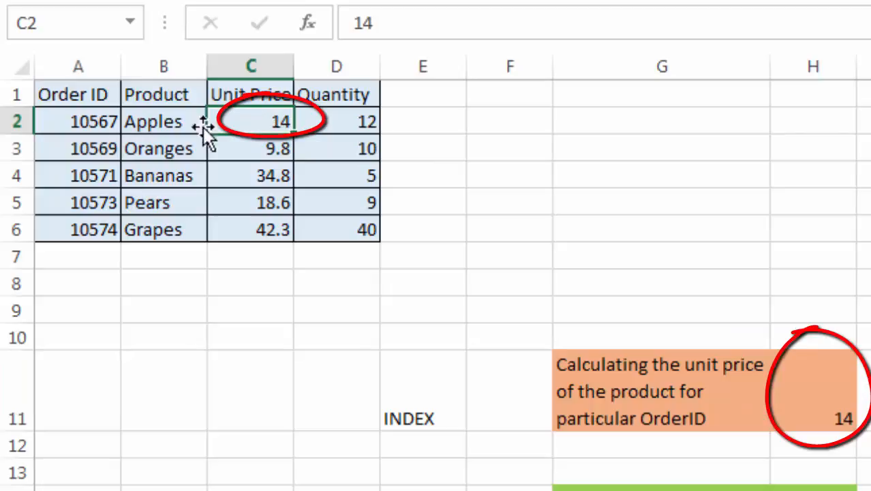
pyautogui.click(167, 125)
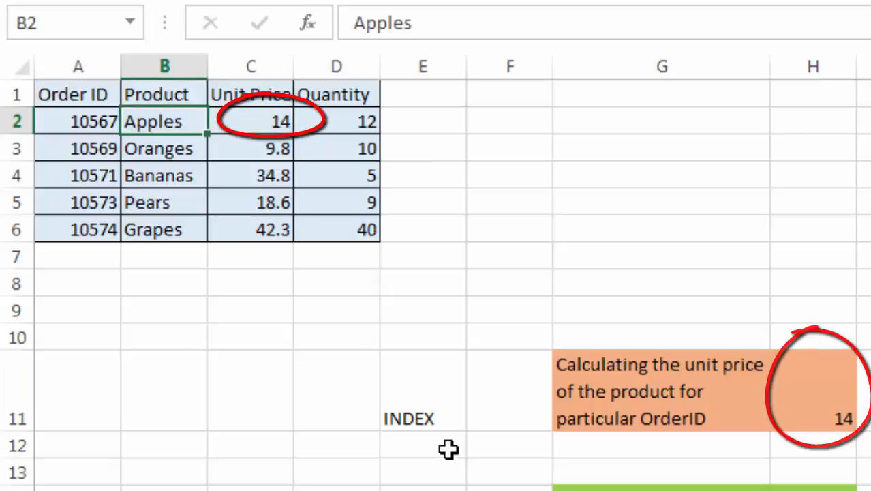
pyautogui.click(435, 403)
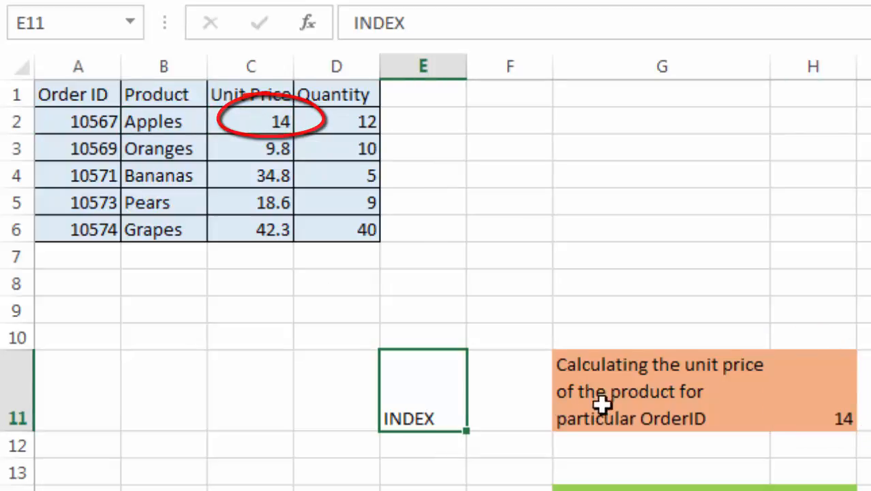
# - Go to the MATCH example in row 14 and trace the Bananas order ID's position from A2 down to A4
pyautogui.doubleClick(793, 406)
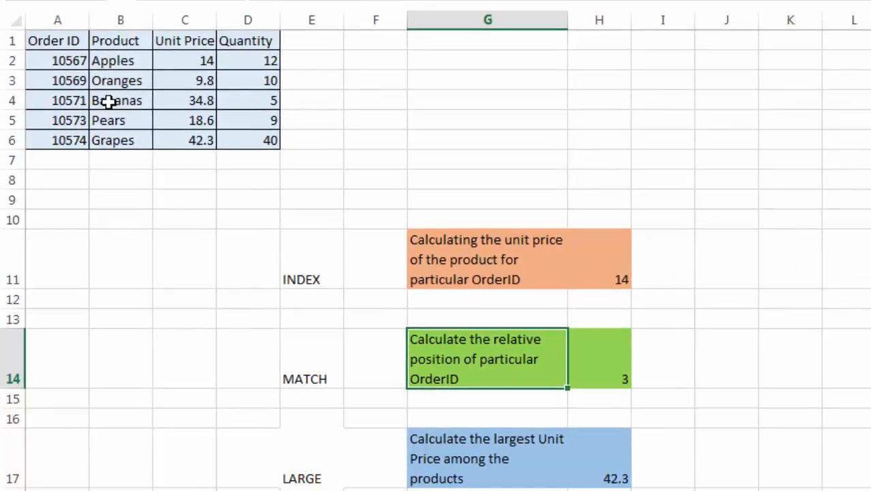
pyautogui.click(109, 100)
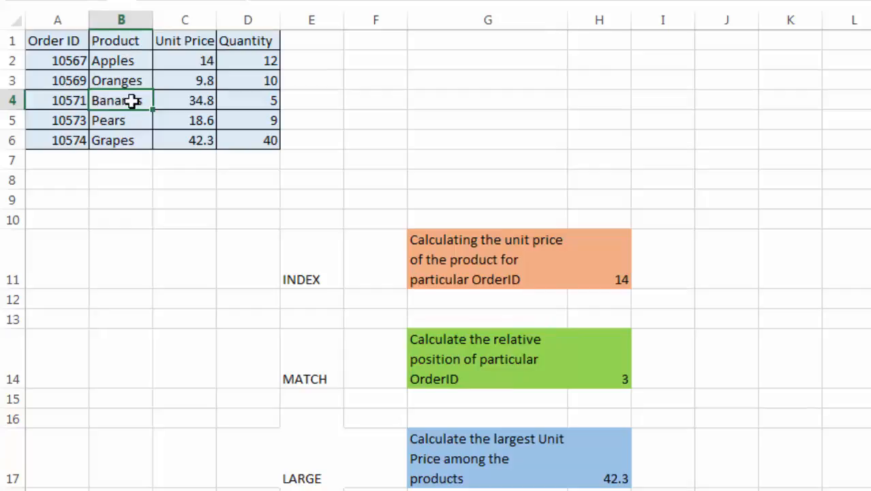
pyautogui.click(70, 101)
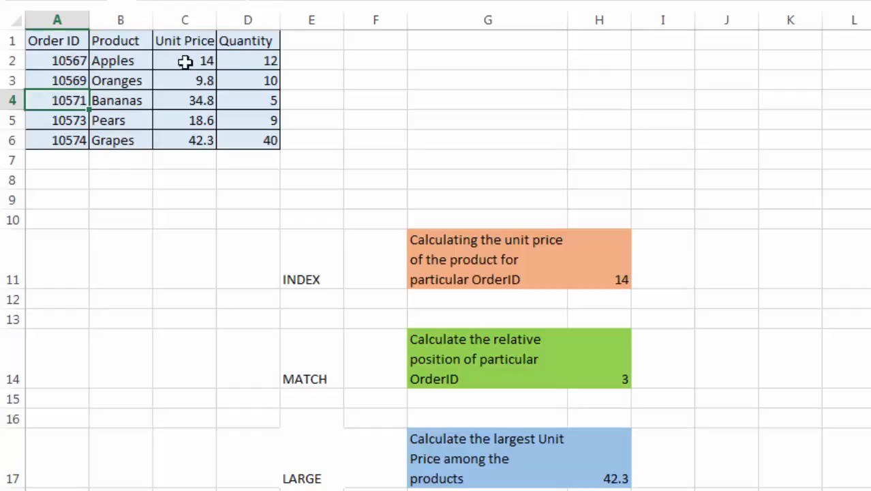
pyautogui.click(54, 63)
pyautogui.click(59, 81)
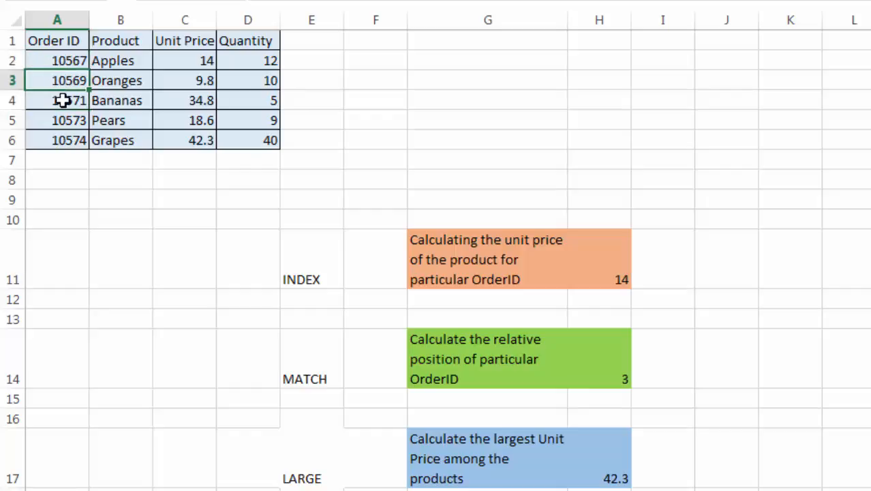
pyautogui.click(63, 100)
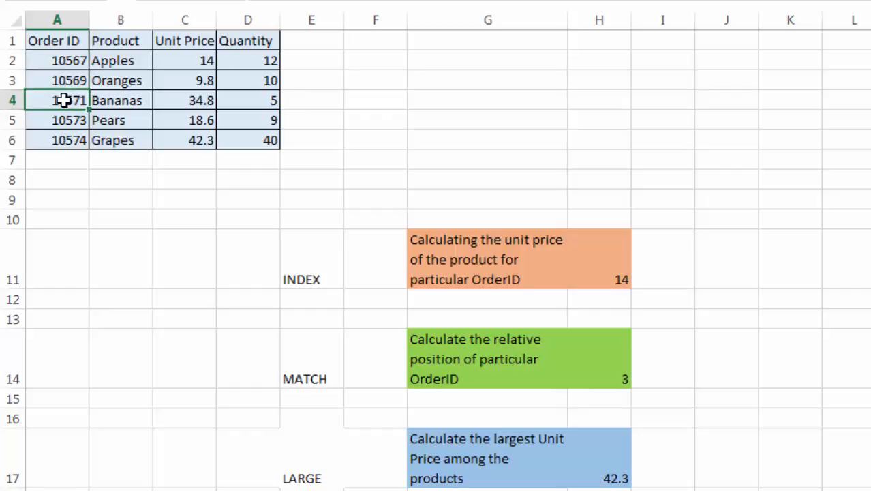
# - Open the MATCH formula in H14, review its lookup value, lookup array and match type arguments, and recommit it
pyautogui.click(599, 362)
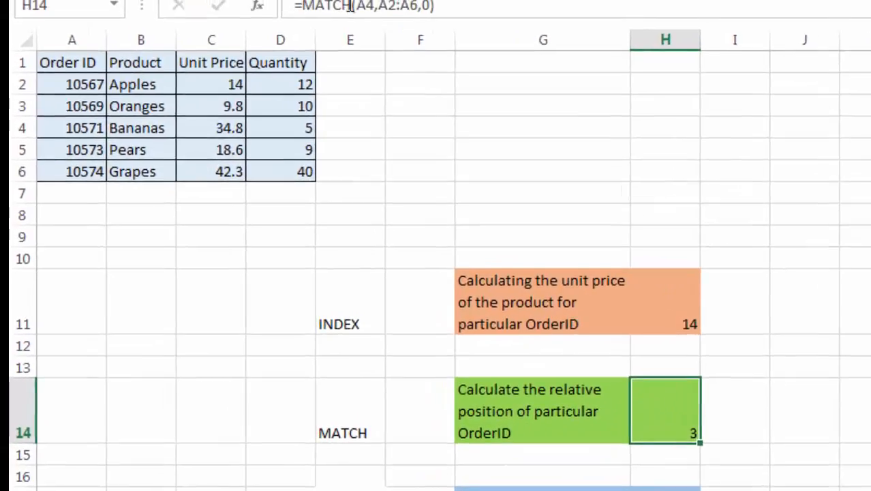
pyautogui.click(392, 19)
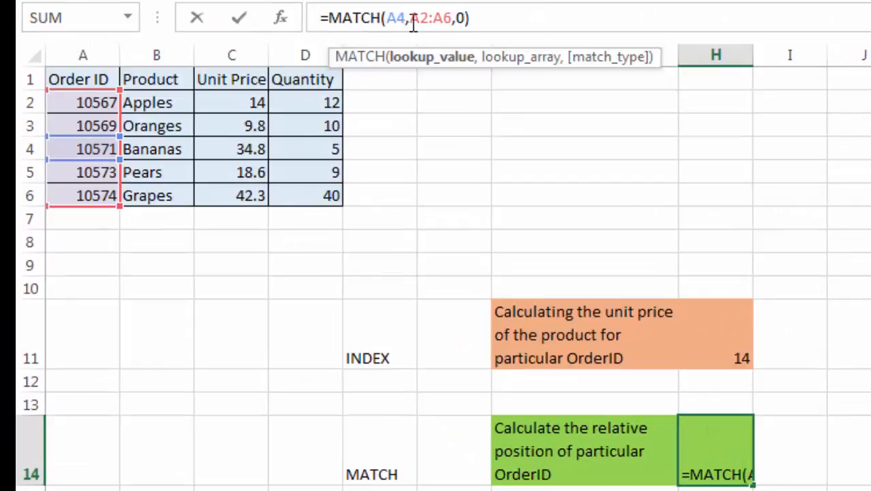
pyautogui.click(435, 19)
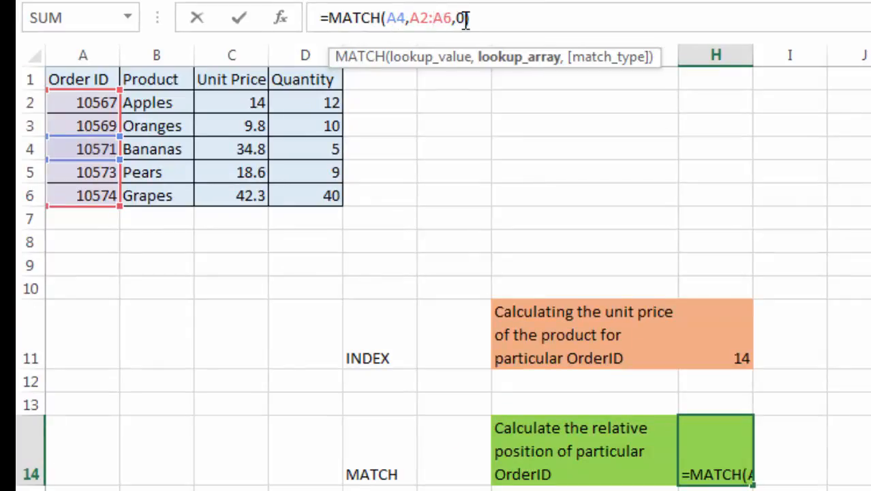
pyautogui.click(467, 19)
pyautogui.click(398, 19)
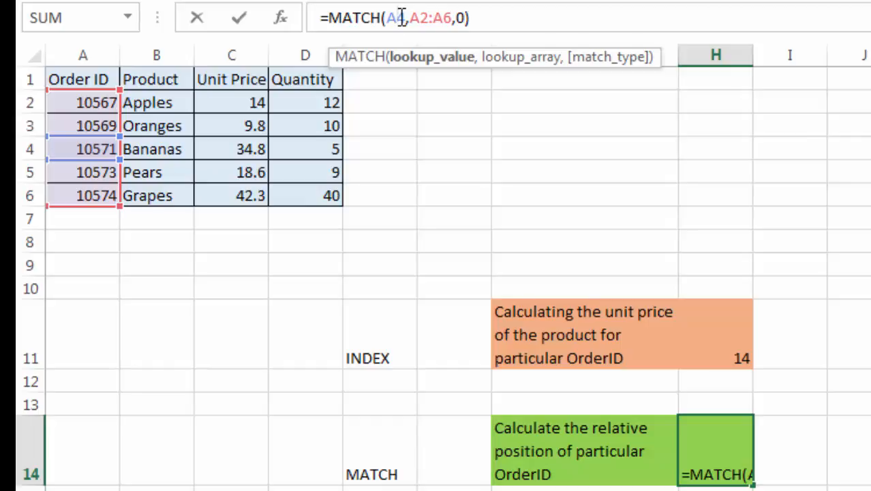
pyautogui.press('Return')
# - Inspect lookup cell A4, then re-examine the MATCH formula's lookup array and match type in H14 and recommit it
pyautogui.click(91, 151)
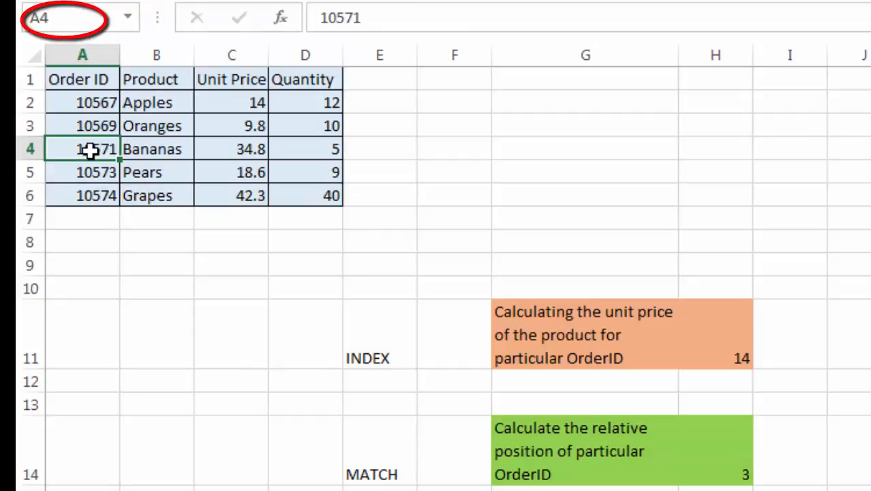
pyautogui.click(744, 472)
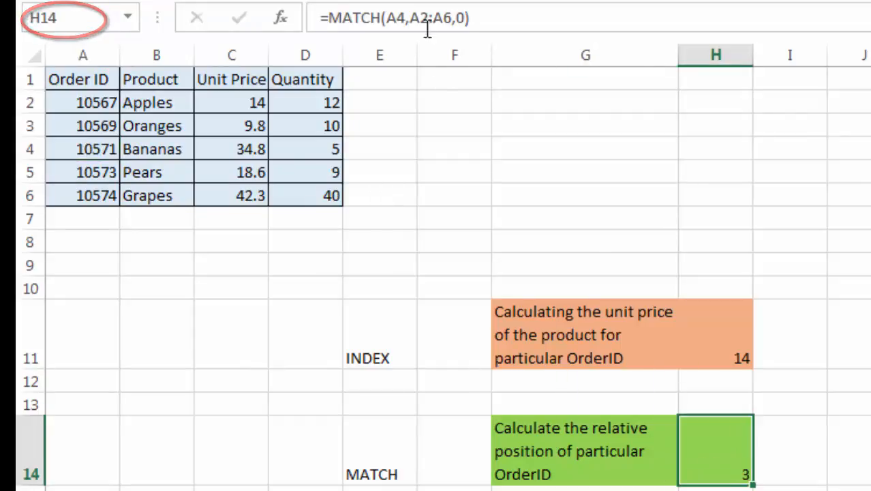
pyautogui.click(406, 18)
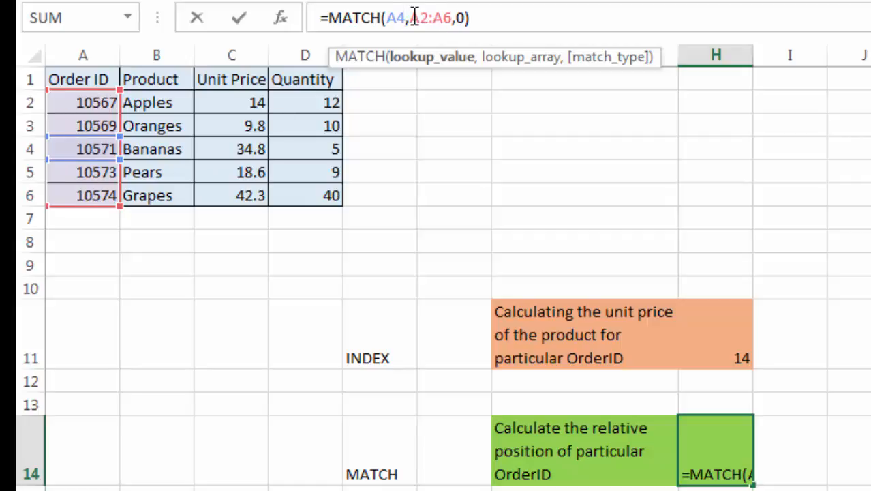
pyautogui.click(466, 19)
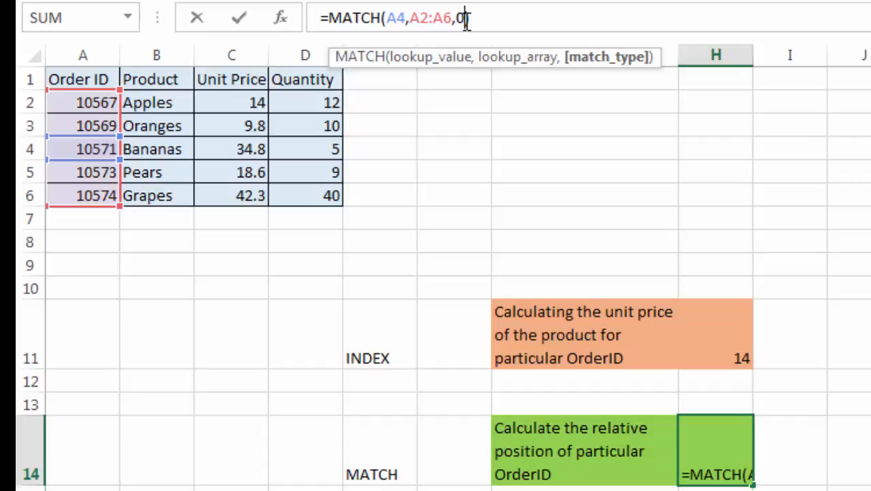
pyautogui.write(')')
pyautogui.click(476, 21)
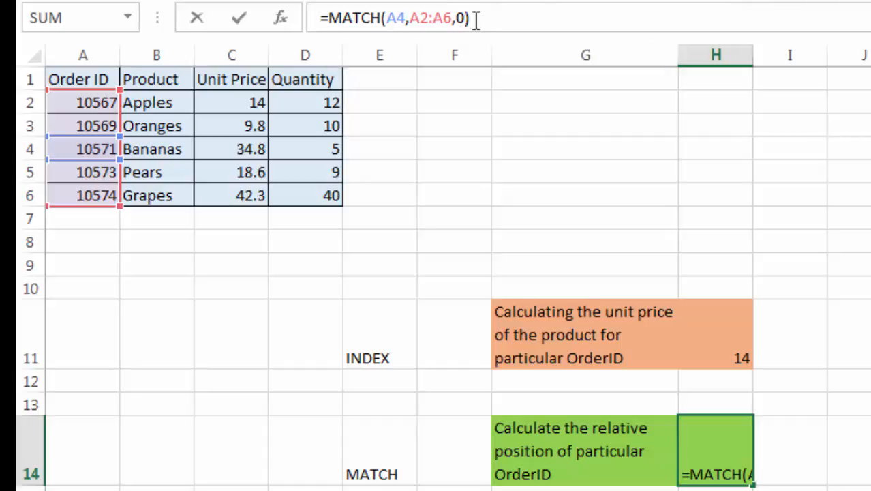
pyautogui.hotkey('ctrl', 'Return')
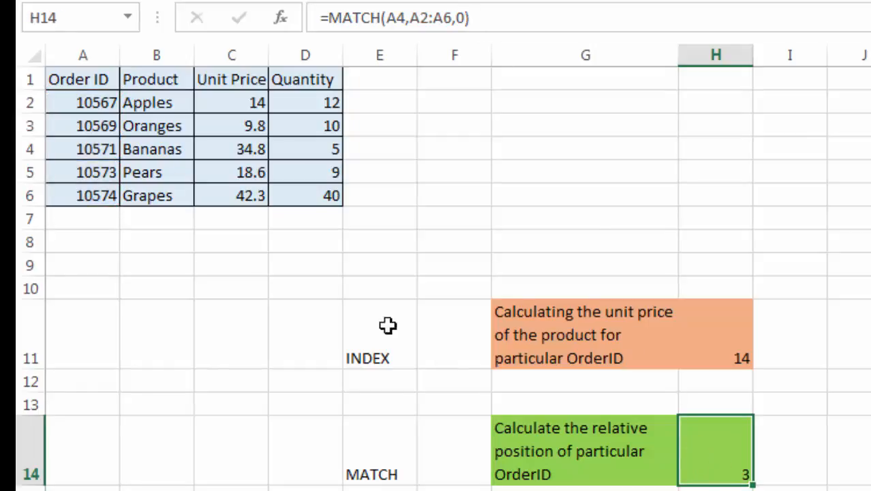
# - Verify the MATCH result by counting through the order IDs in A2, A3 and A4
pyautogui.click(99, 150)
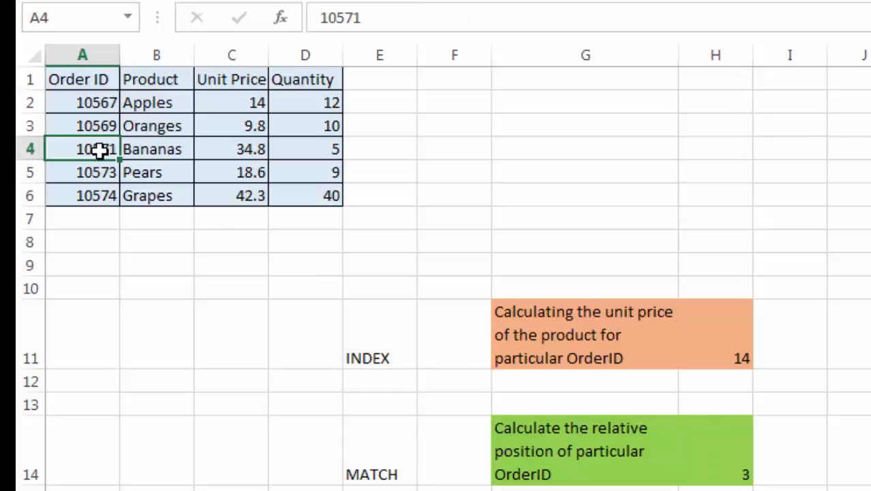
pyautogui.click(97, 102)
pyautogui.click(99, 126)
pyautogui.click(108, 154)
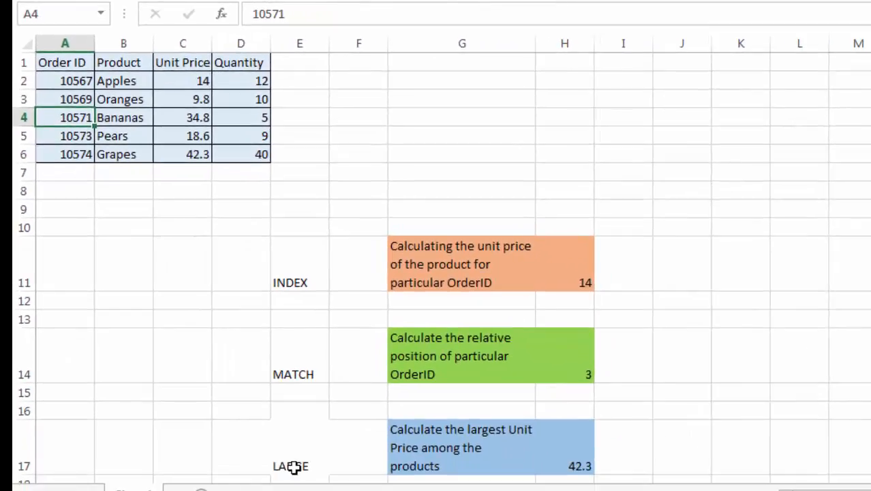
# - Review the LARGE example in row 17, examining the array C2:C6 and k argument in H17, and check it against the Grapes price
pyautogui.click(293, 466)
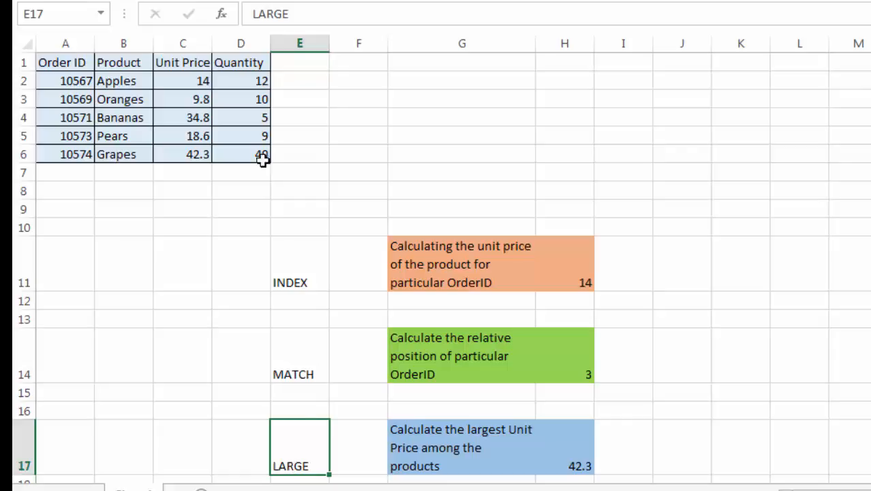
pyautogui.moveTo(183, 80); pyautogui.dragTo(194, 151)
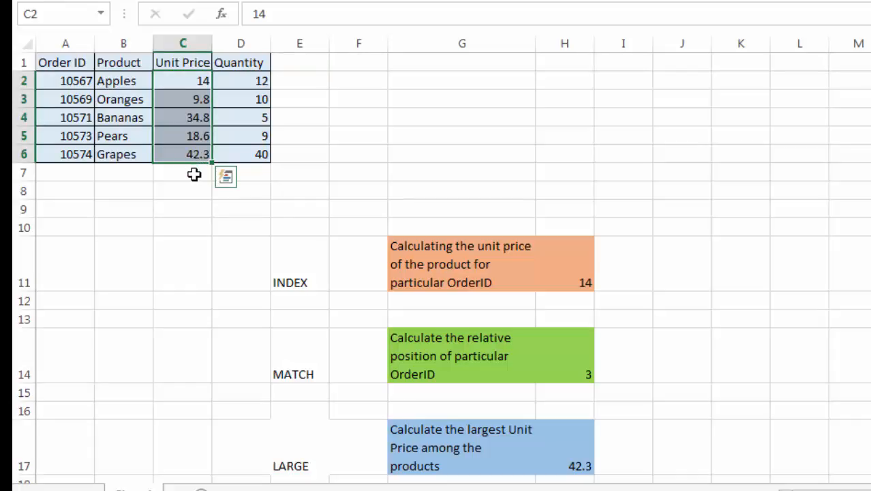
pyautogui.click(563, 443)
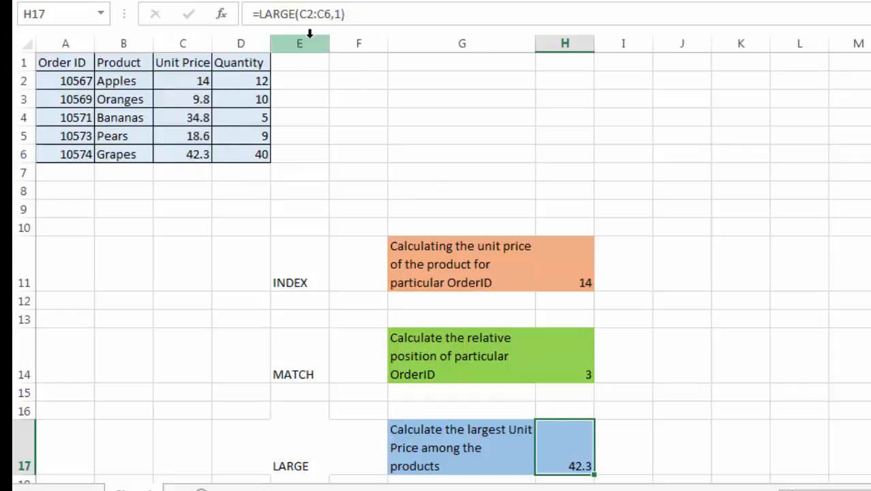
pyautogui.click(296, 14)
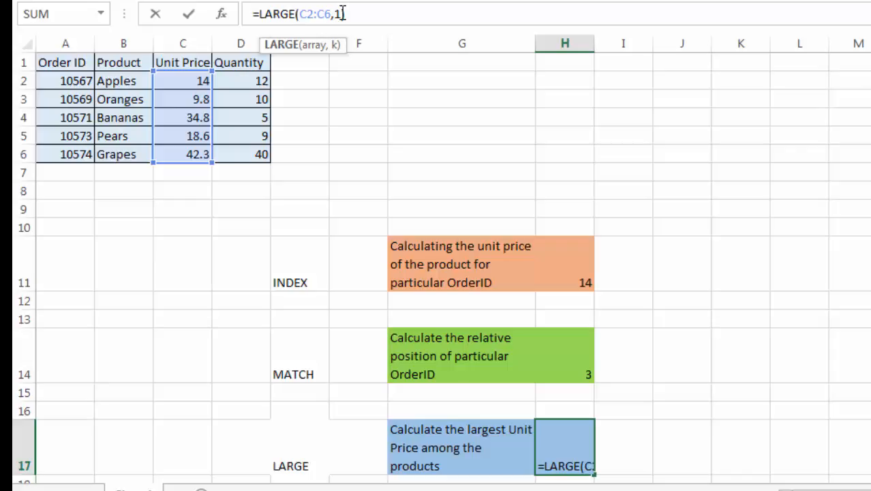
pyautogui.write(')')
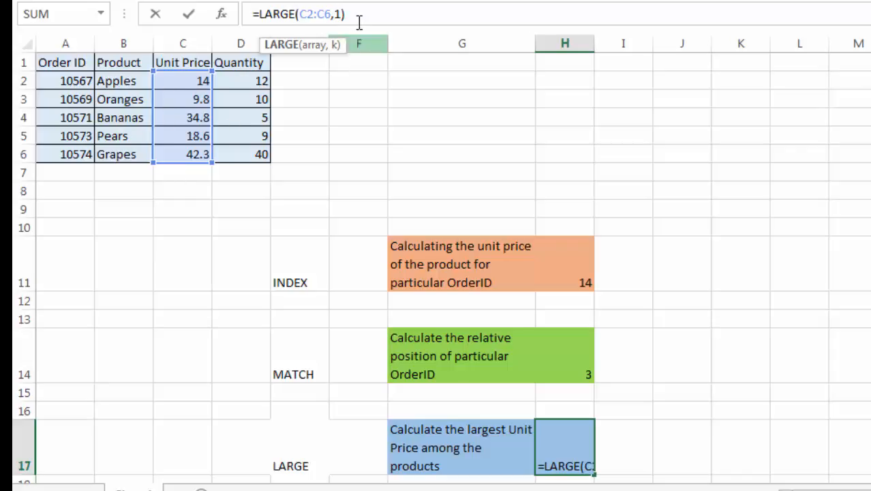
pyautogui.click(360, 19)
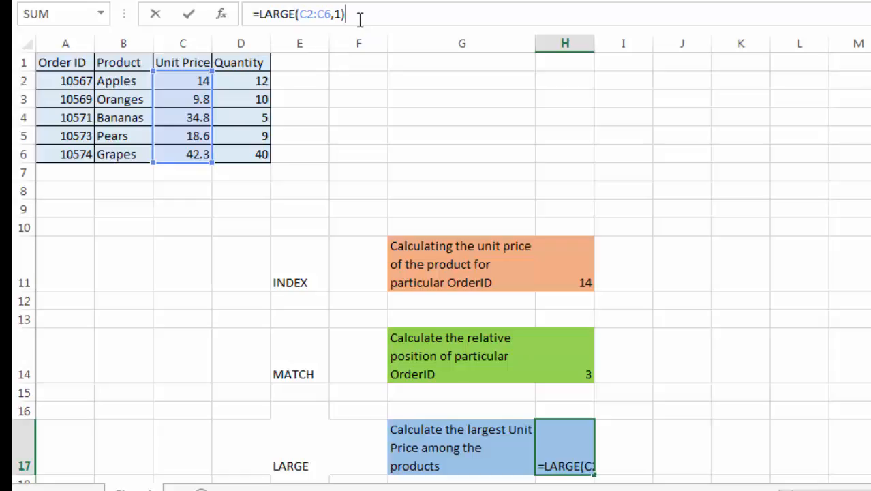
pyautogui.hotkey('ctrl', 'Return')
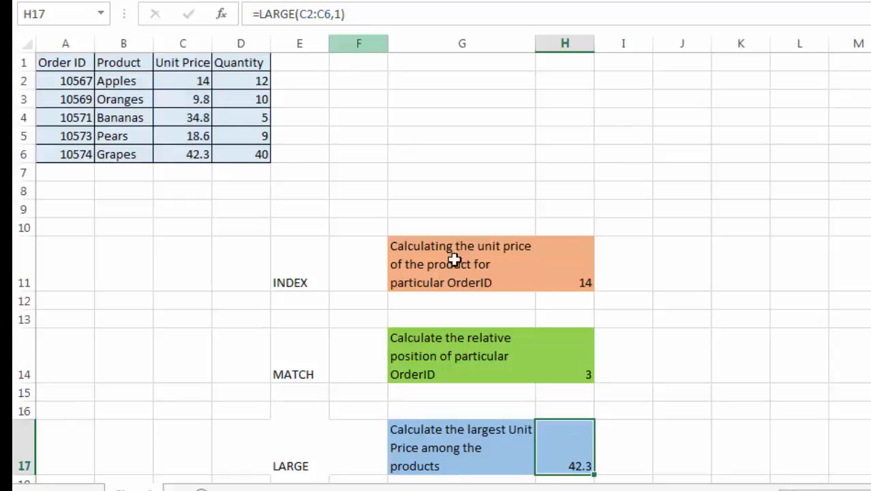
pyautogui.click(195, 156)
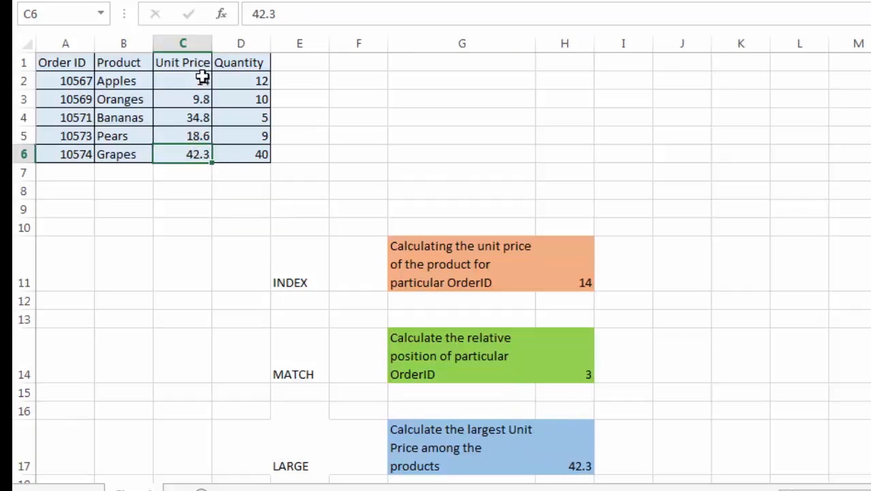
# - Change the k argument of the LARGE formula in H17 to 2, giving =LARGE(C2:C6,2)
pyautogui.click(572, 450)
pyautogui.click(342, 14)
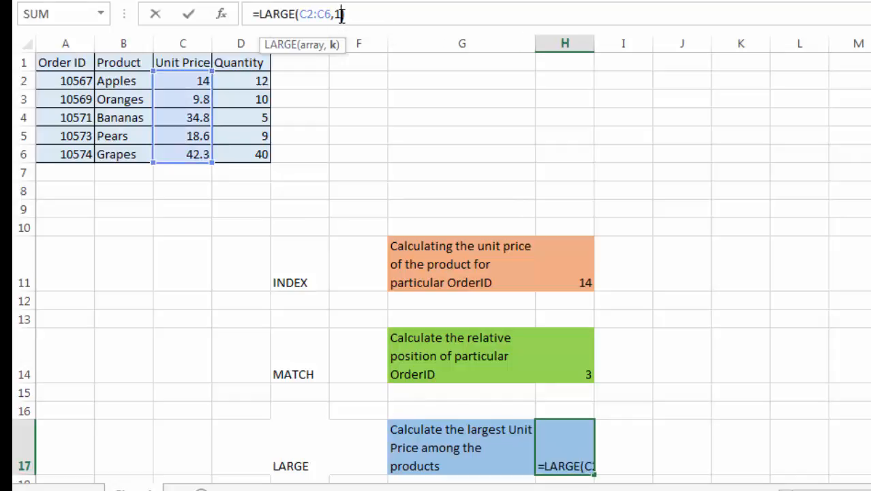
pyautogui.press('BackSpace')
pyautogui.write('2')
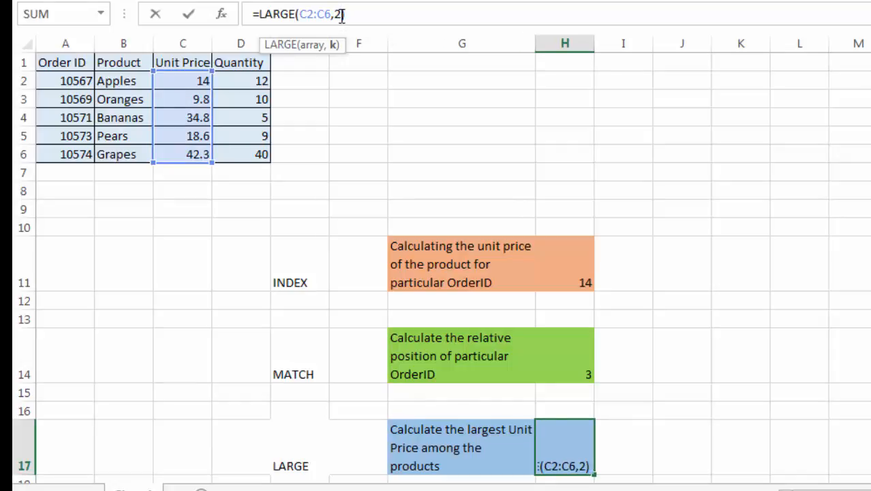
pyautogui.click(366, 12)
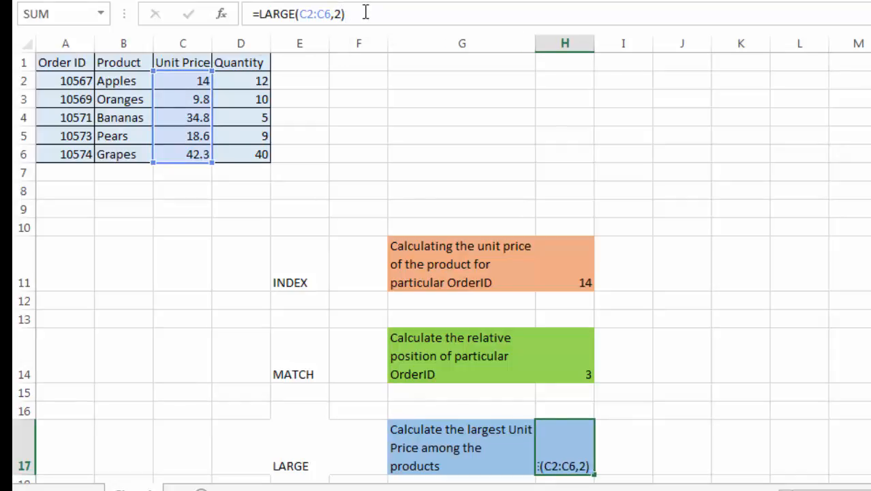
pyautogui.press('Return')
pyautogui.click(565, 436)
pyautogui.scroll(1, 270, 169)
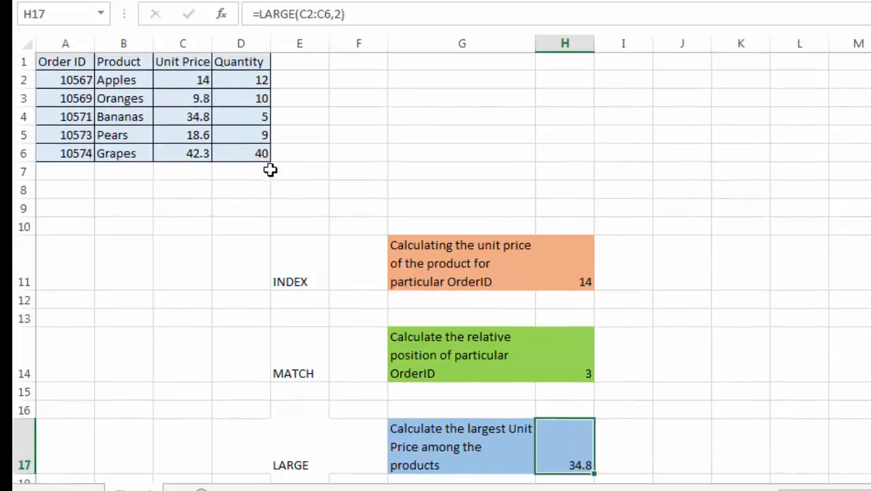
# - Review the unit prices in C2:C6 and revisit the INDEX, MATCH and LARGE example labels in column E
pyautogui.moveTo(187, 80); pyautogui.dragTo(191, 151)
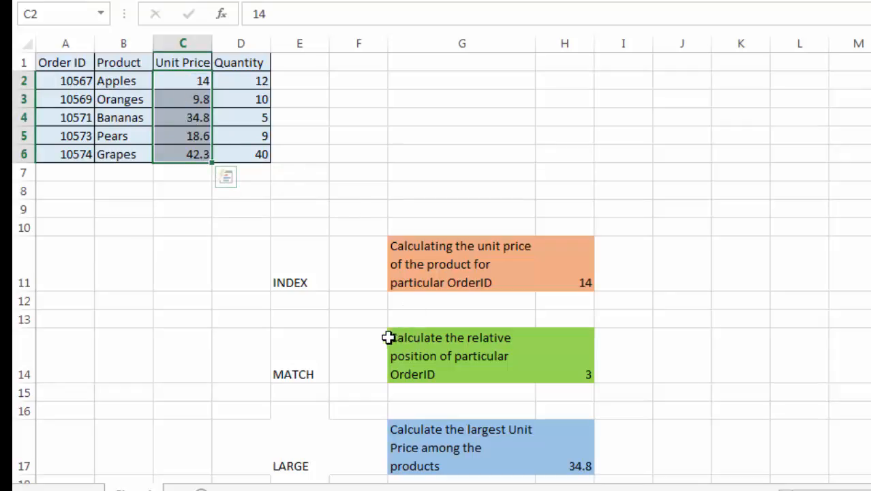
pyautogui.click(307, 282)
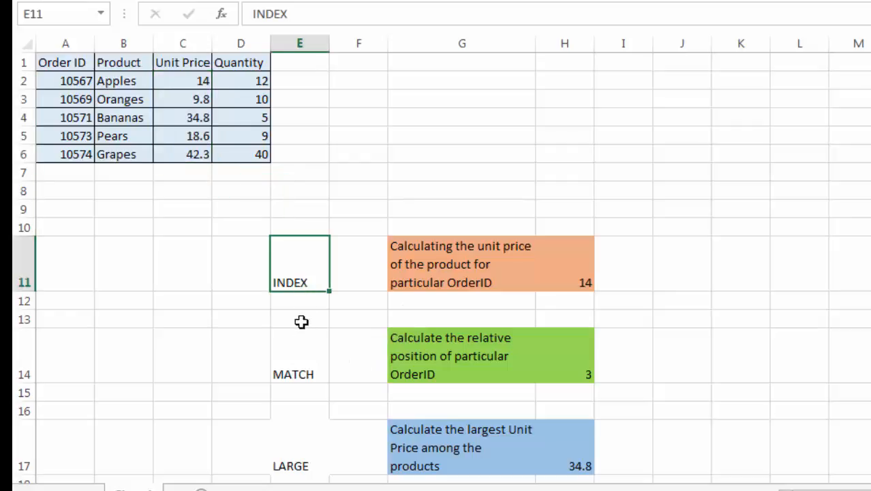
pyautogui.click(303, 354)
pyautogui.click(301, 436)
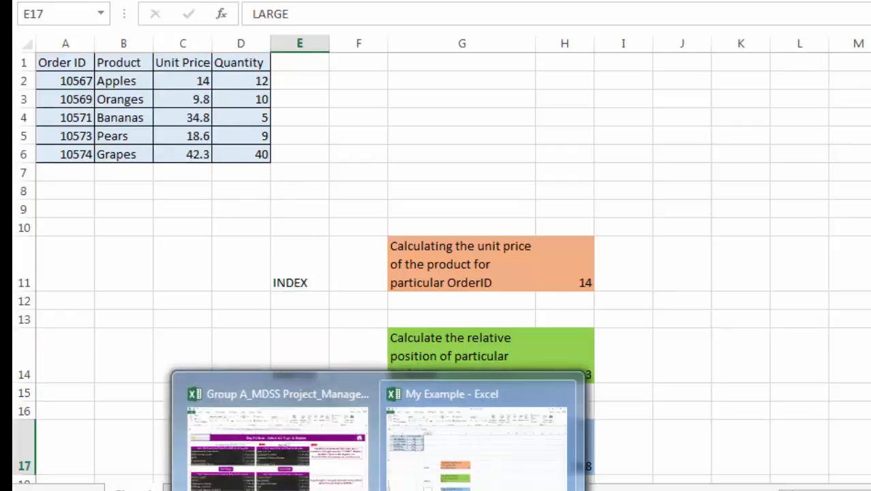
# - Switch to the Group A_MDSS project workbook and examine the LARGE formula in C7 and the four top 5 client tables
pyautogui.click(312, 433)
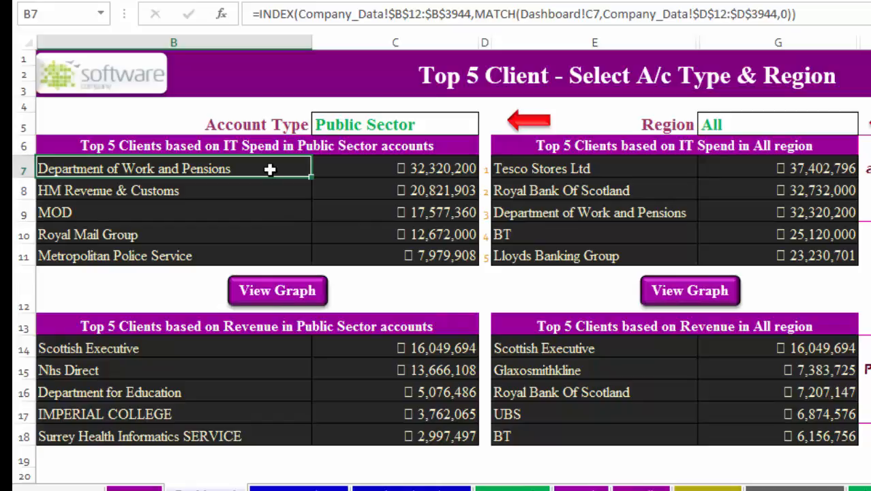
pyautogui.click(436, 167)
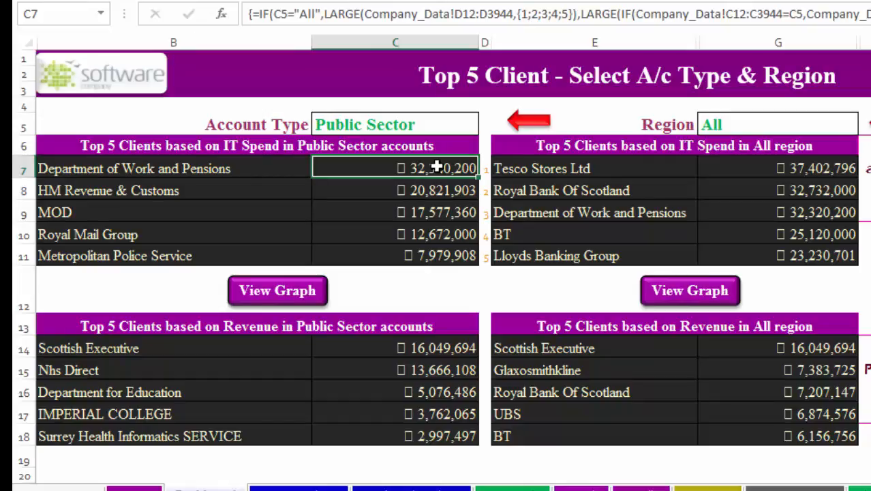
pyautogui.moveTo(220, 169); pyautogui.dragTo(384, 258)
pyautogui.moveTo(523, 168); pyautogui.dragTo(777, 256)
pyautogui.moveTo(171, 343); pyautogui.dragTo(443, 437)
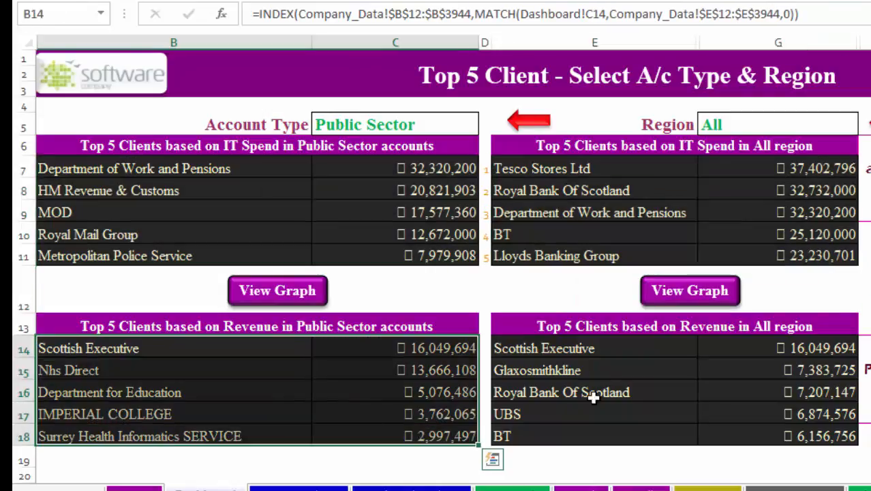
pyautogui.moveTo(576, 348); pyautogui.dragTo(788, 428)
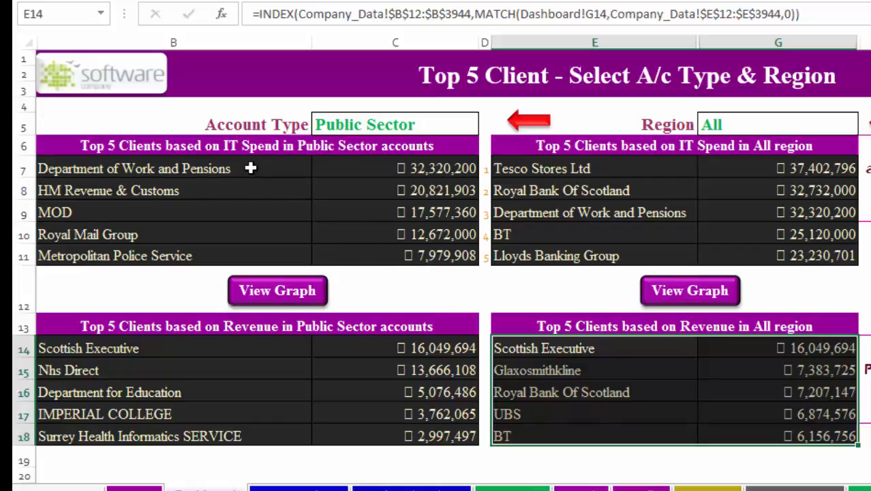
# - View the graph for the public sector IT spend table in B7:C11, and return to the Dashboard sheet
pyautogui.moveTo(250, 166); pyautogui.dragTo(406, 257)
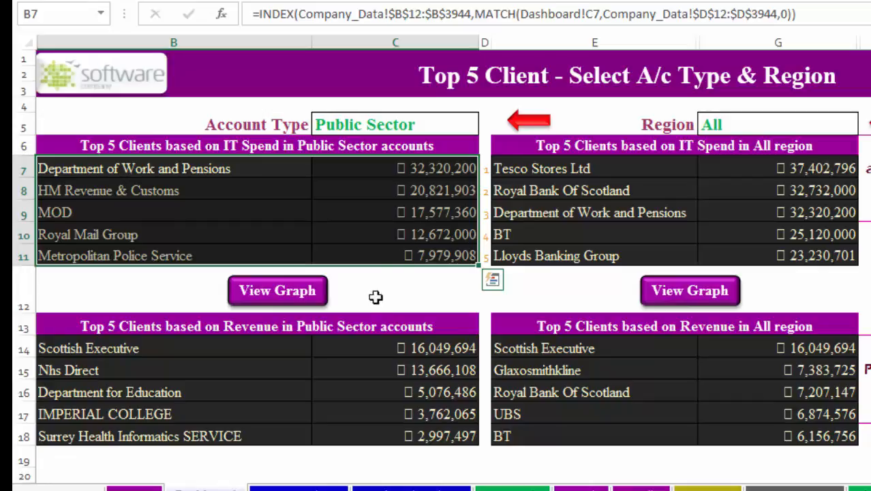
pyautogui.click(300, 295)
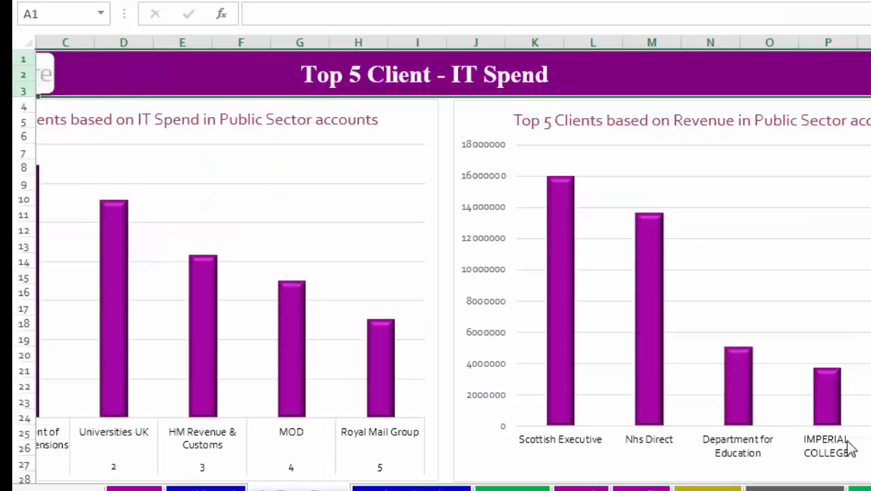
pyautogui.hscroll(-2, 453, 259)
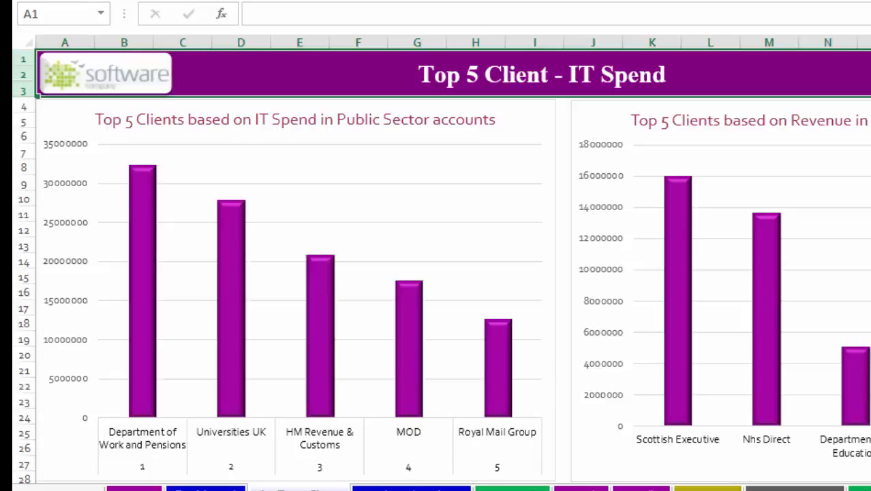
pyautogui.click(204, 488)
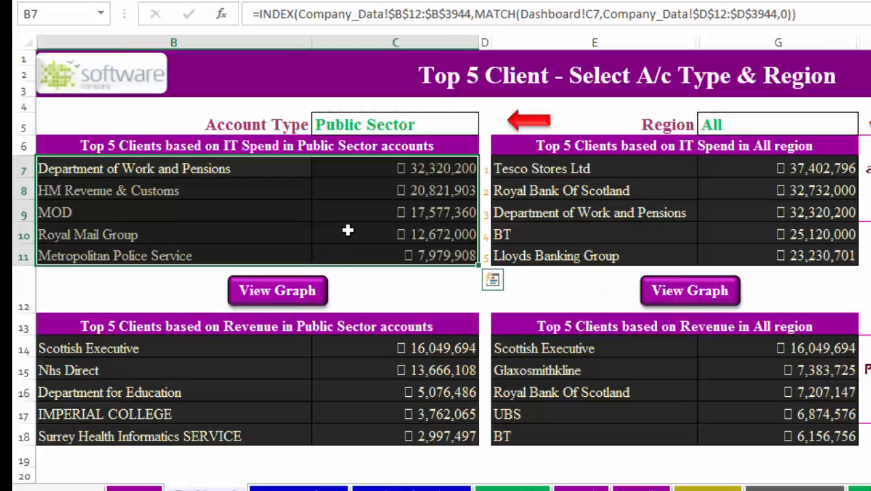
# - Insert a 2-D column chart from the public sector IT spend data in B7:C11 and move it over columns E to G, clear of that table
pyautogui.click(448, 302)
pyautogui.moveTo(123, 168); pyautogui.dragTo(389, 255)
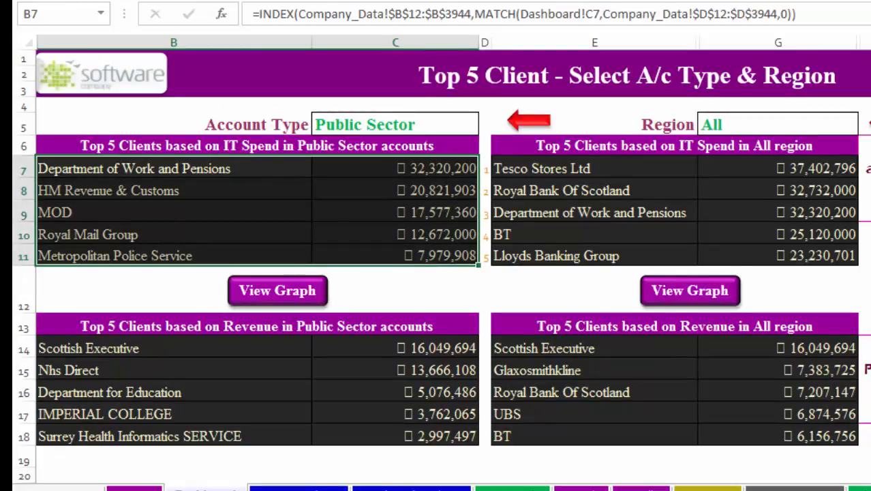
pyautogui.click(526, 2)
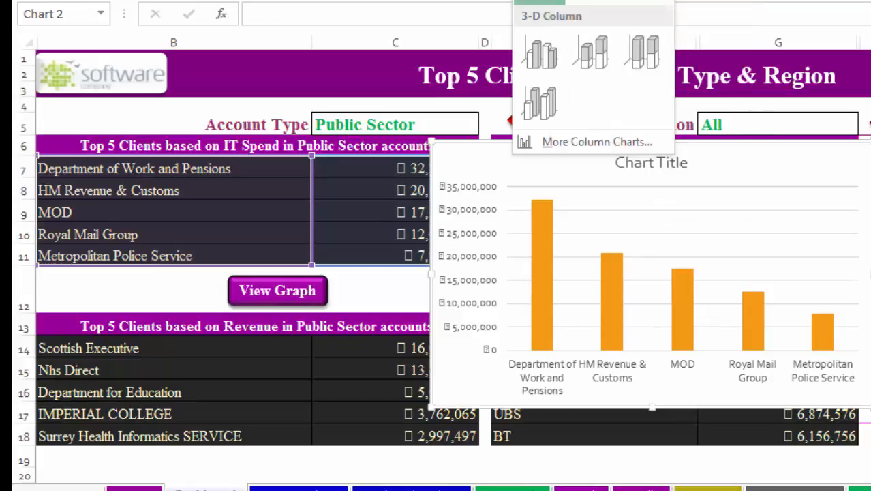
pyautogui.click(554, 1)
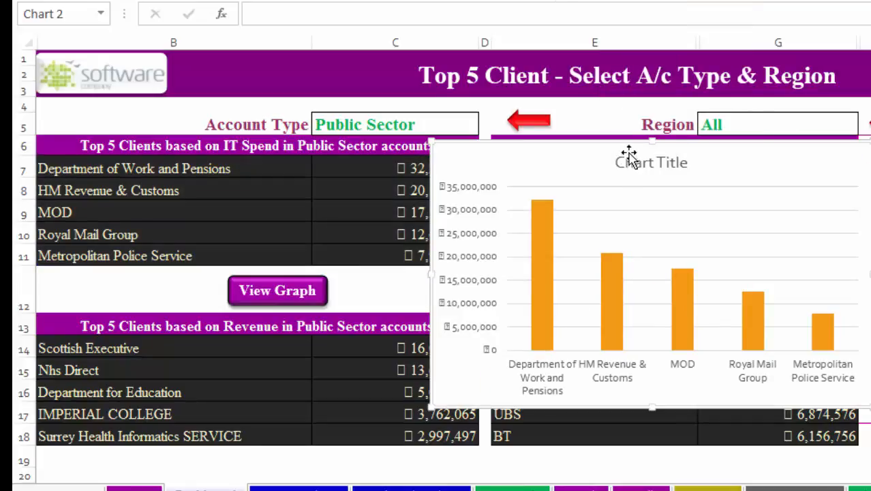
pyautogui.moveTo(628, 143); pyautogui.dragTo(800, 110)
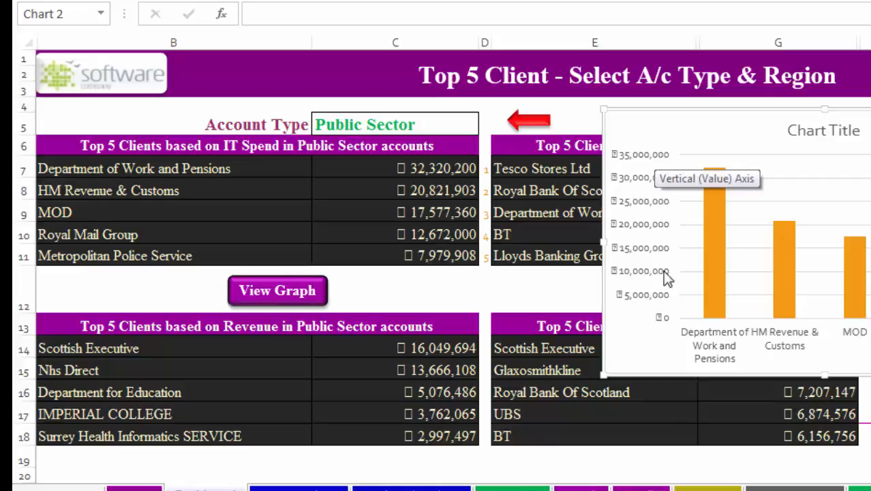
# - Compare the chart's Department of Work and Pensions column with cell C7, and delete the chart
pyautogui.moveTo(717, 186)
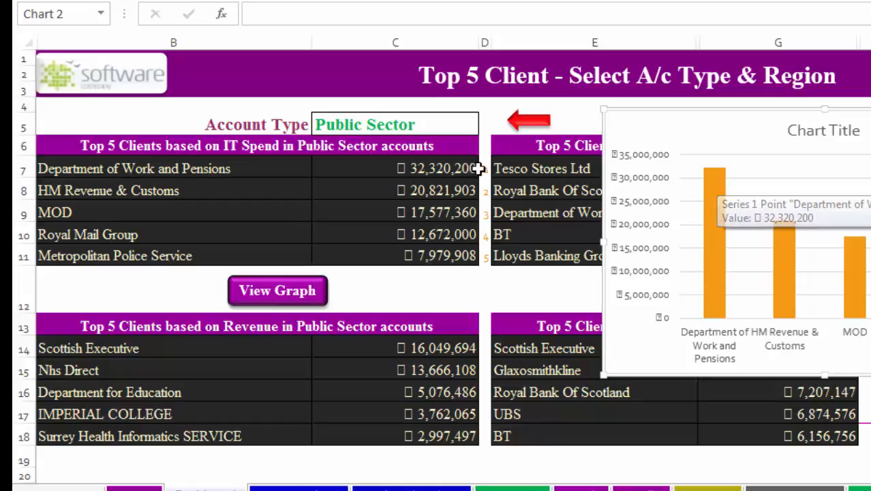
pyautogui.click(448, 167)
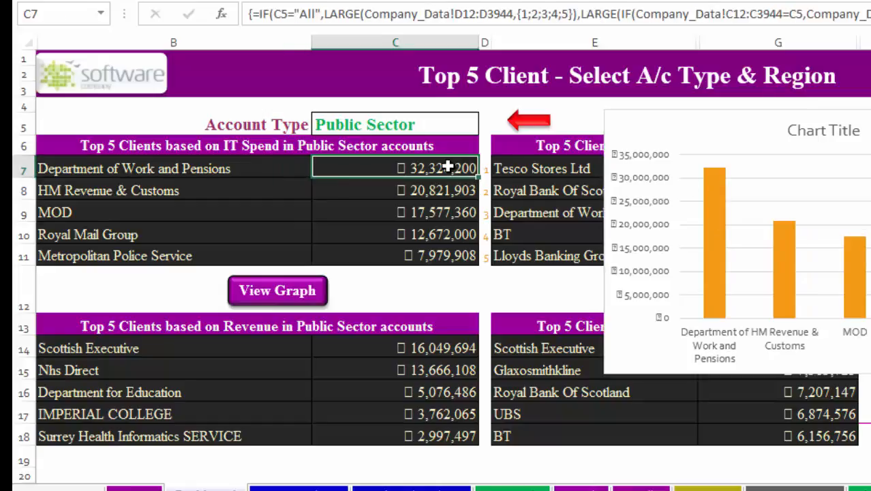
pyautogui.click(729, 167)
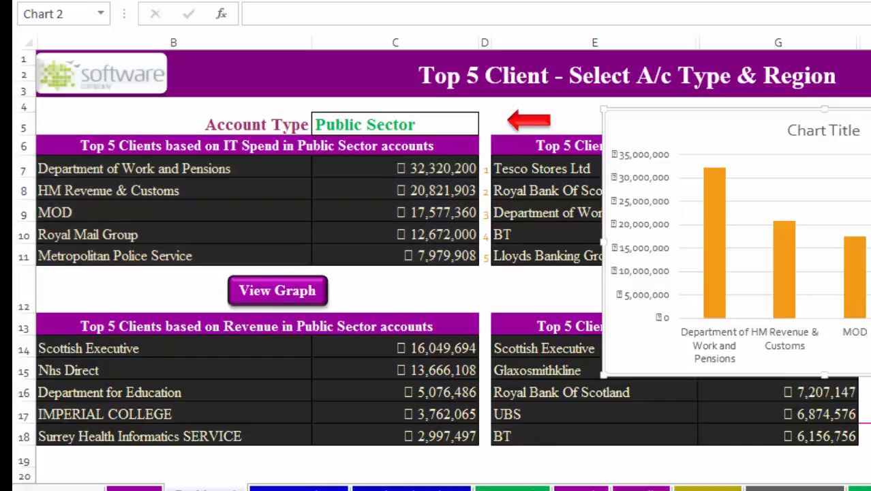
pyautogui.press('Delete')
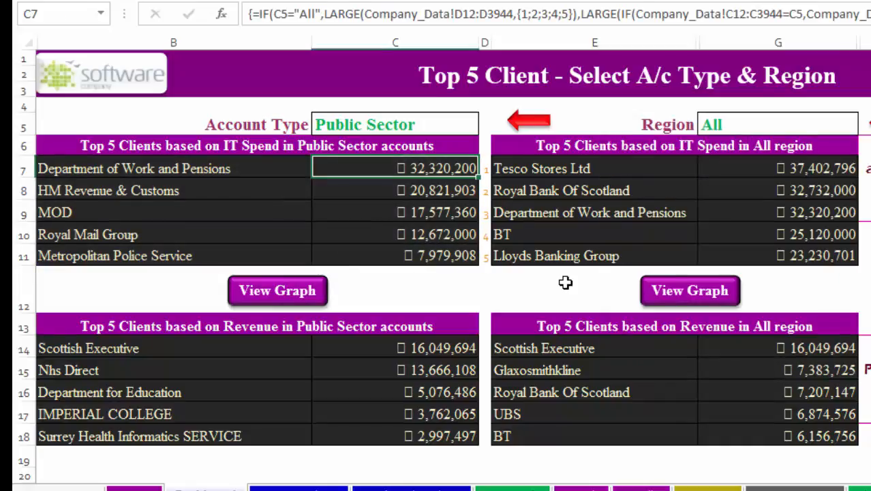
# - Examine the regional IT spend table in E7:G11 and the two revenue tables in rows 14 to 18
pyautogui.moveTo(545, 171); pyautogui.dragTo(734, 253)
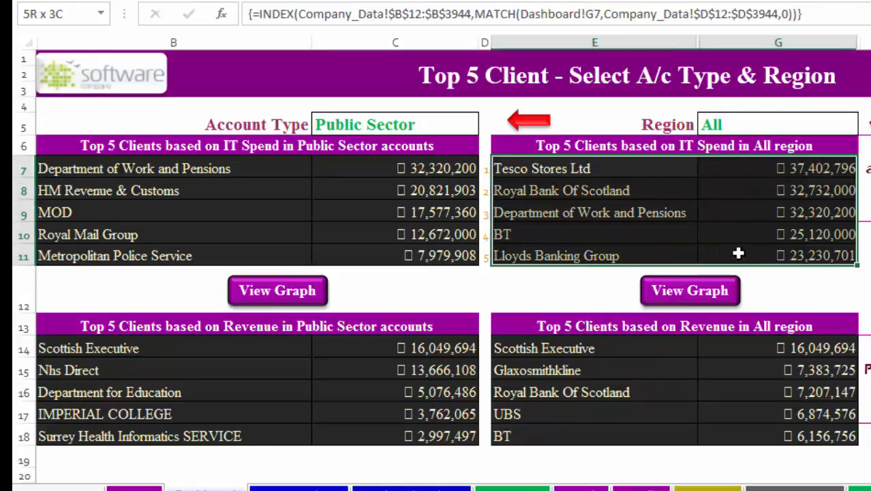
pyautogui.moveTo(551, 346); pyautogui.dragTo(772, 439)
pyautogui.moveTo(208, 344); pyautogui.dragTo(390, 432)
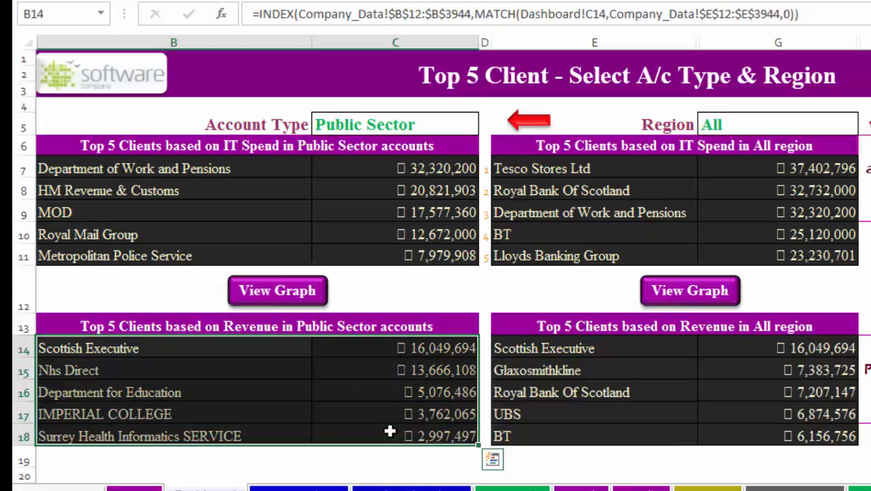
# - View the account type graphs and the region-wise graphs, returning to the Dashboard sheet after each
pyautogui.click(306, 293)
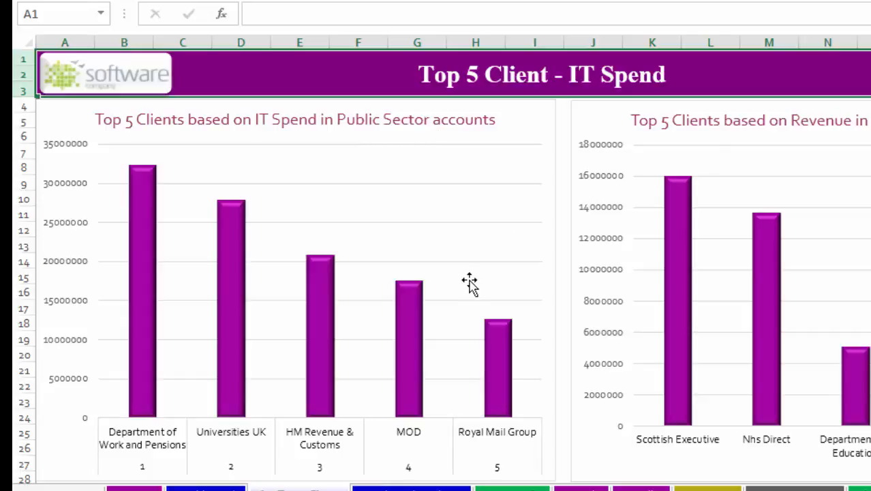
pyautogui.click(206, 488)
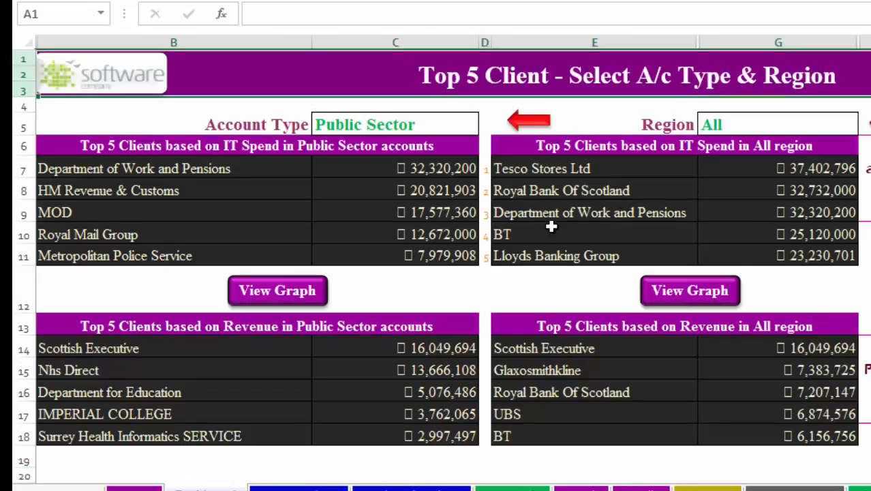
pyautogui.click(692, 292)
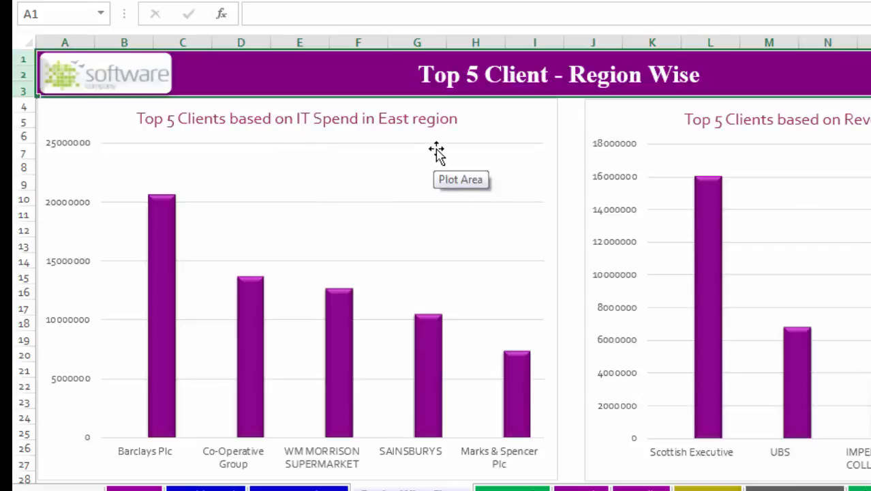
pyautogui.click(205, 488)
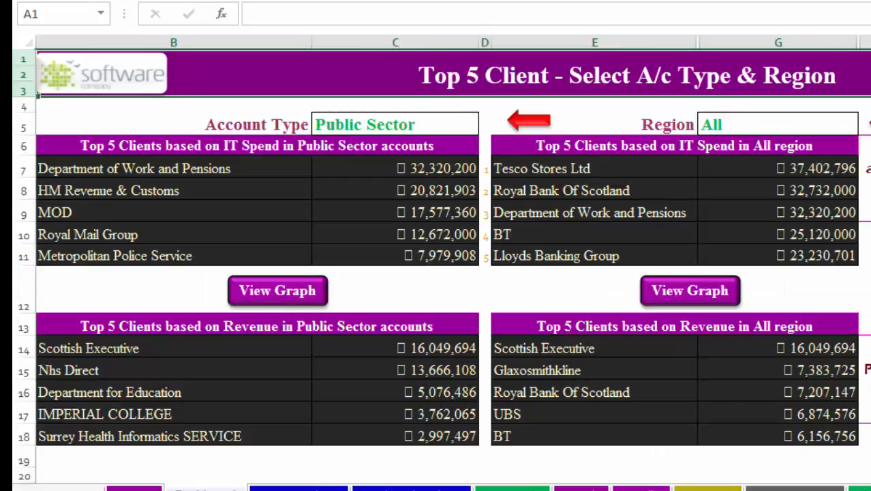
pyautogui.click(490, 490)
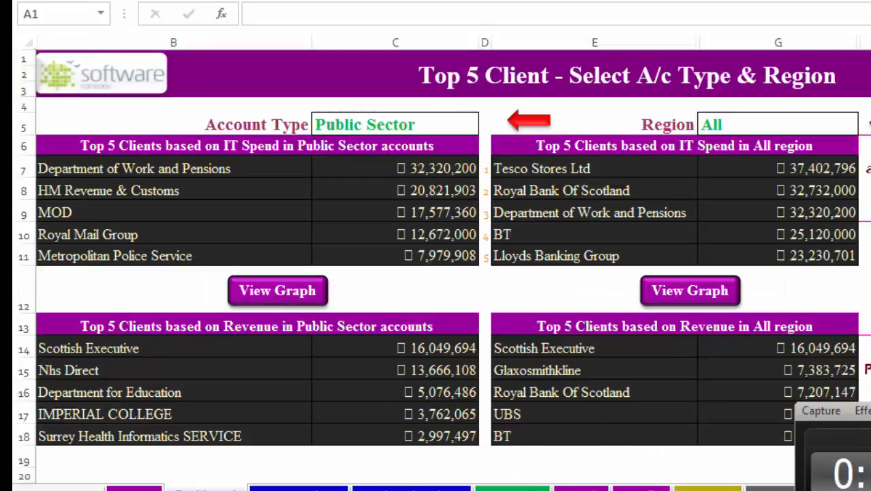